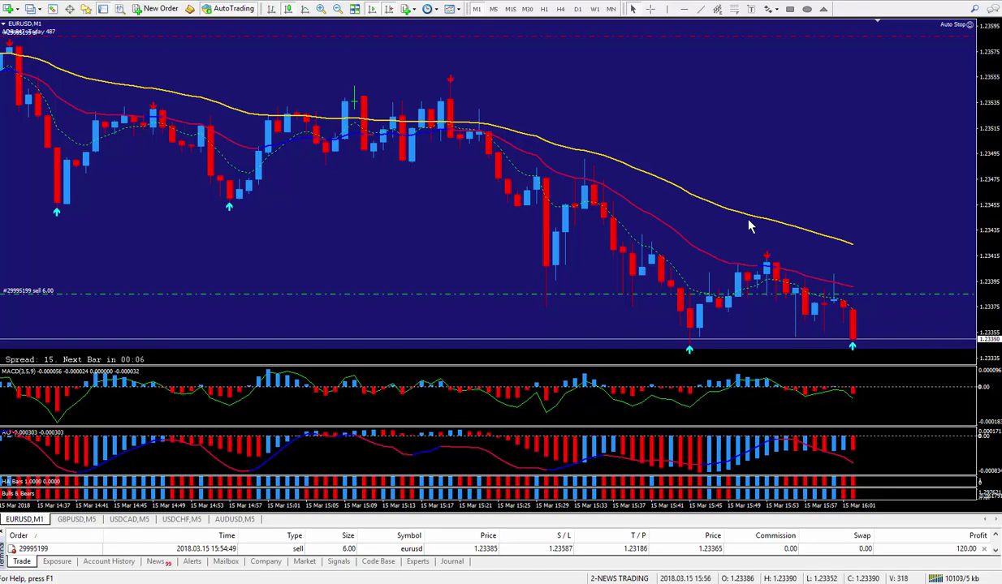
Review the EURUSD downtrend on the M15 and M5 timeframes, and inspect recent M1 candles with the crosshair
click(511, 9)
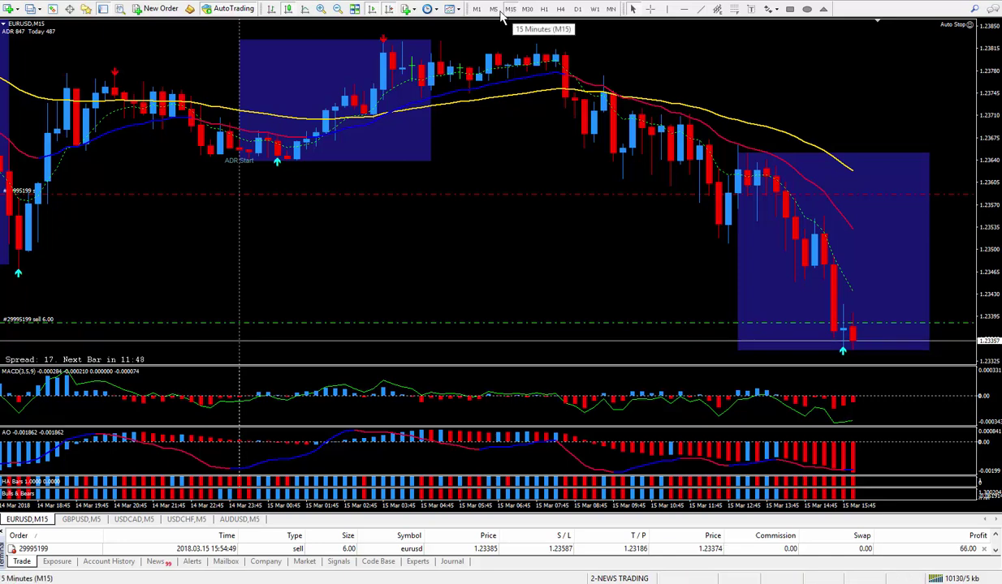
click(493, 9)
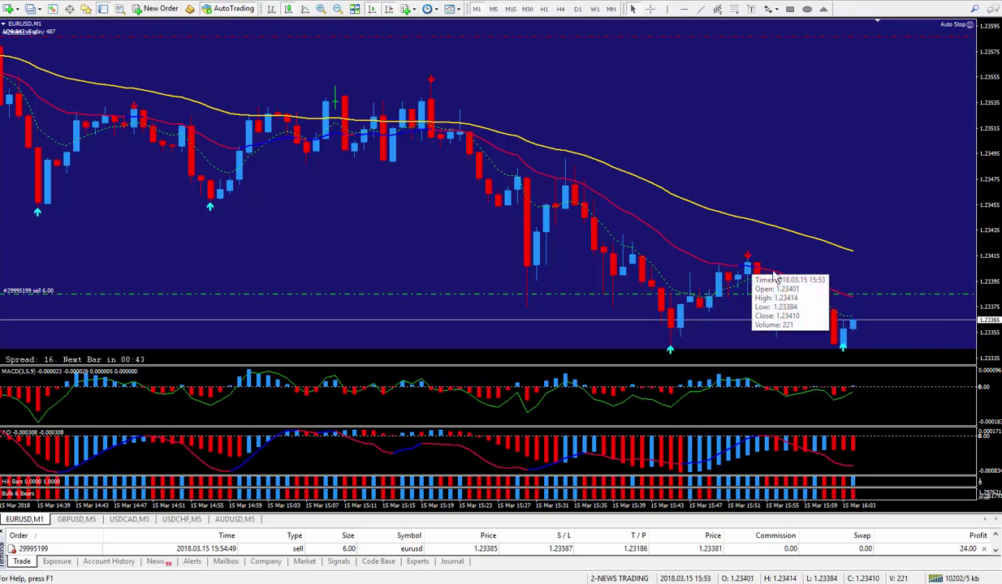
middle_click(769, 300)
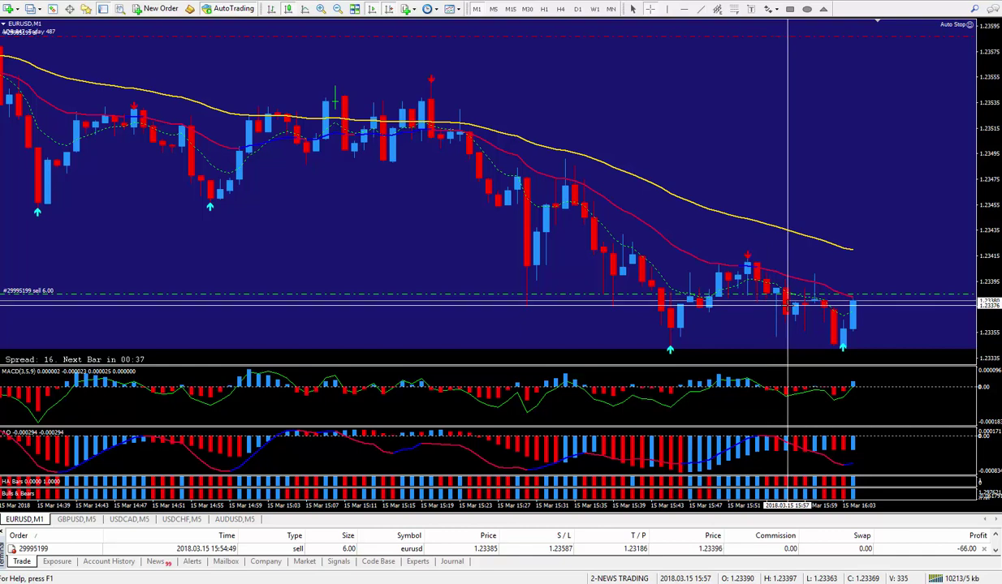
middle_click(787, 304)
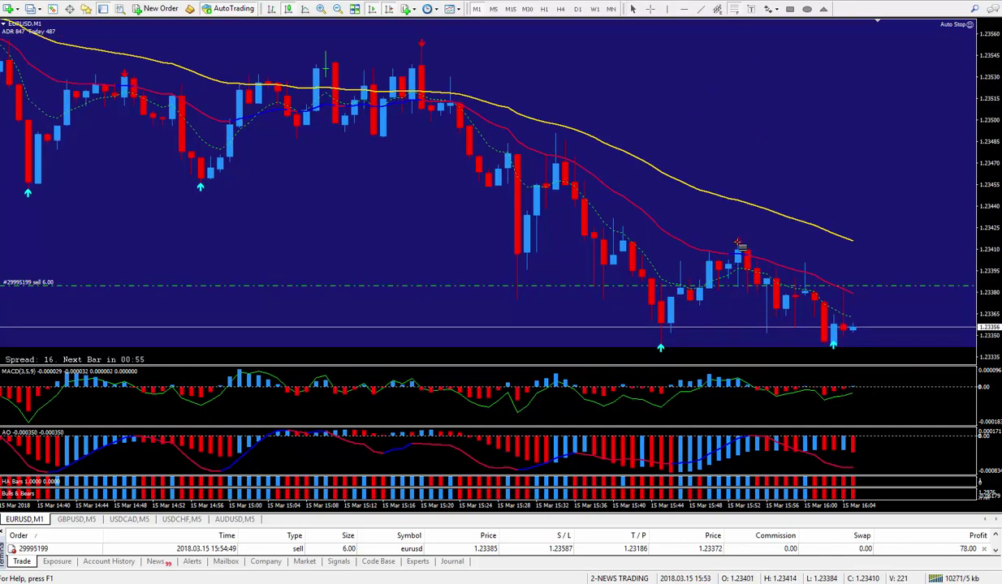
Draw a Fibonacci retracement on the M1 chart from the 1.23414 swing high to the 1.23342 swing low and examine its lower targets
drag(738, 243, 671, 346)
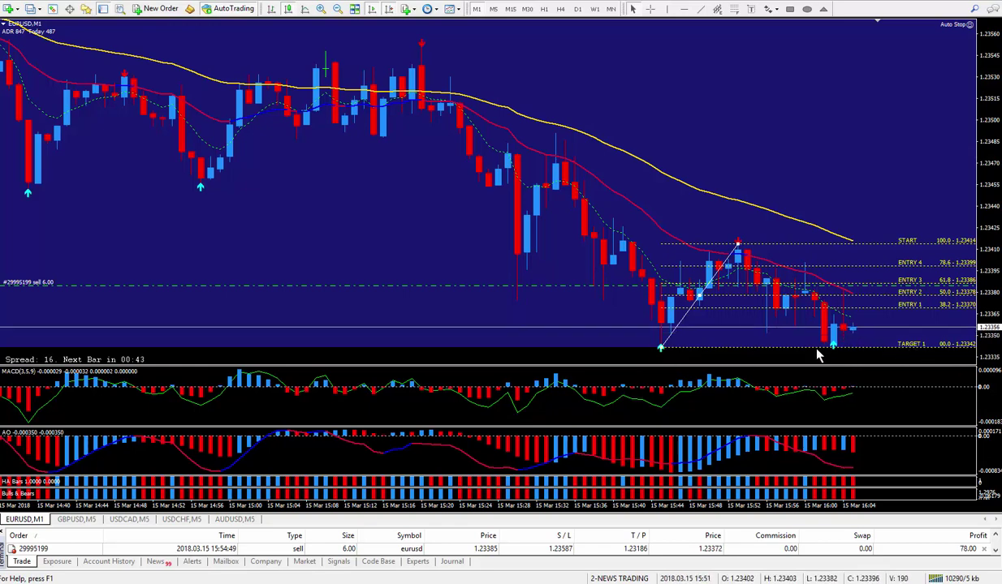
drag(991, 114, 984, 198)
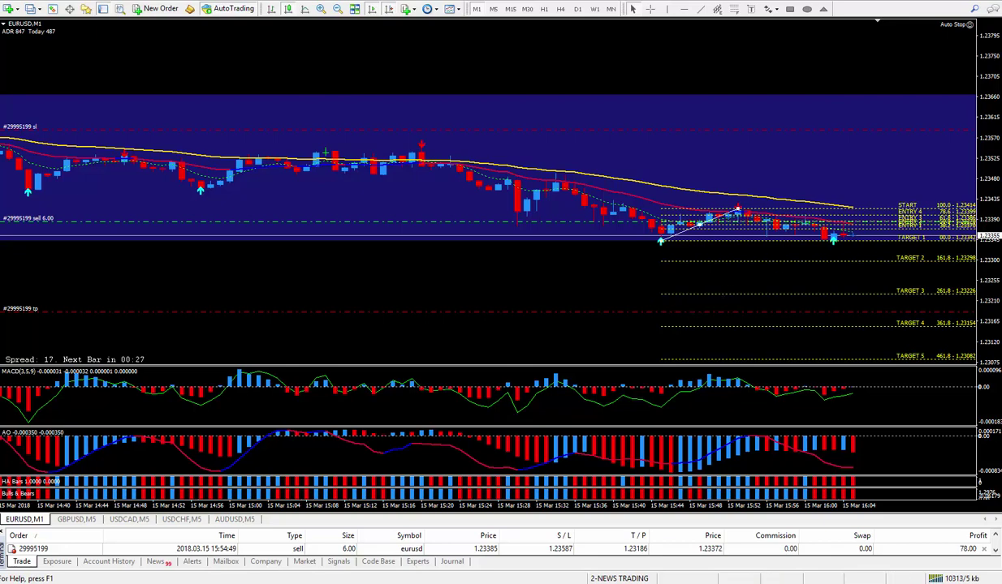
drag(992, 268, 959, 303)
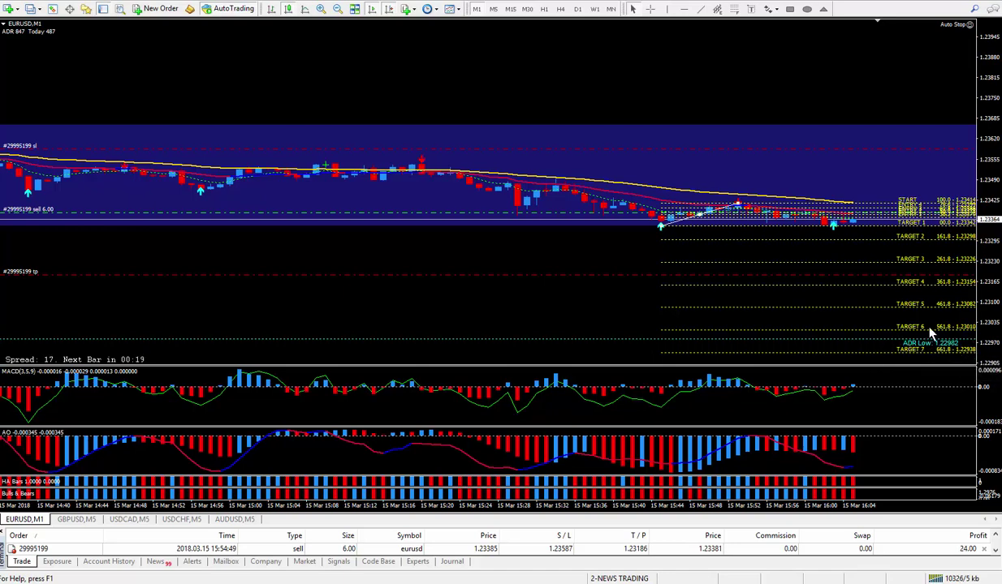
double_click(993, 251)
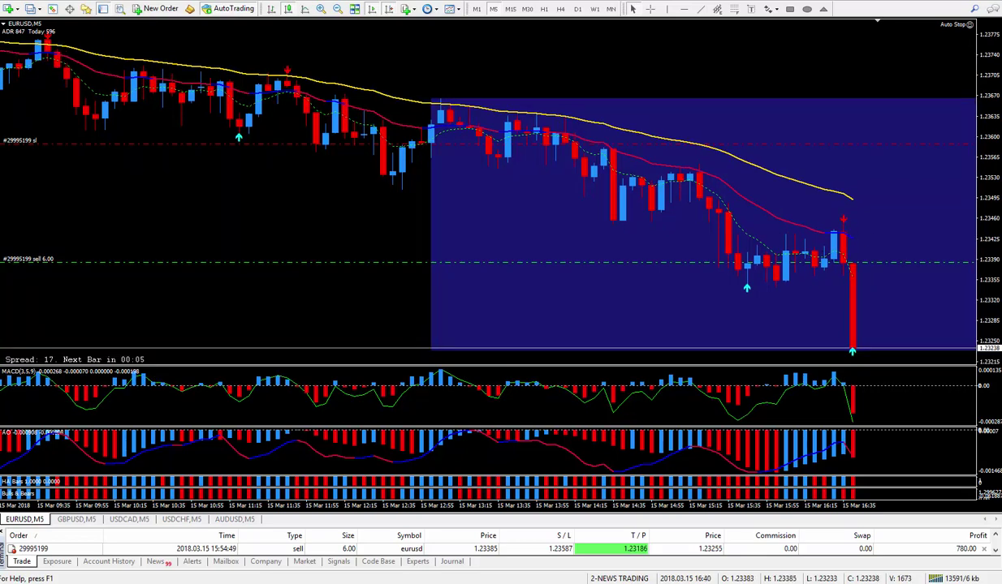
Draw a Fibonacci retracement on the M5 chart between the 1.23457 swing high and the 1.23342 swing low, showing targets down to Target 4
drag(992, 294, 997, 267)
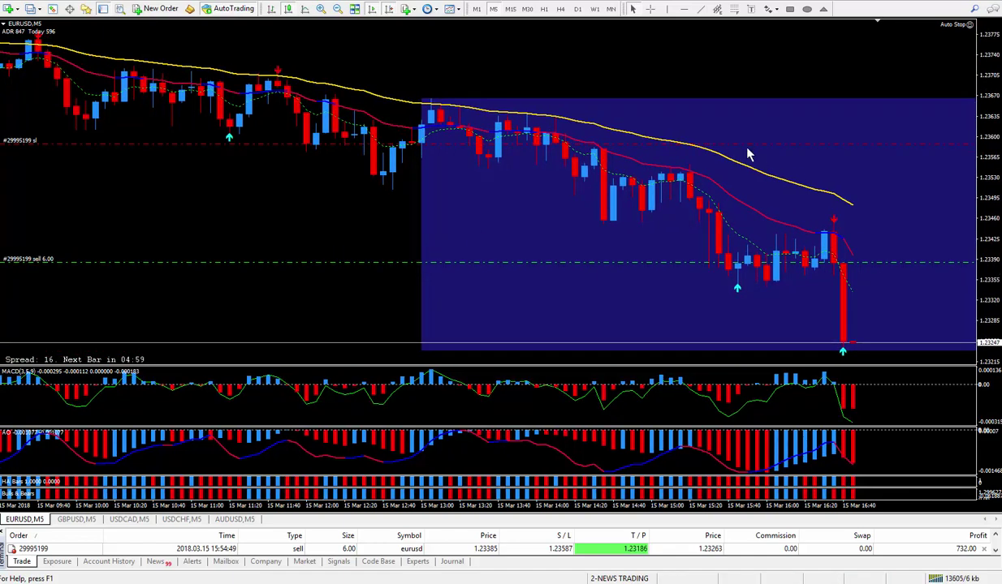
click(734, 9)
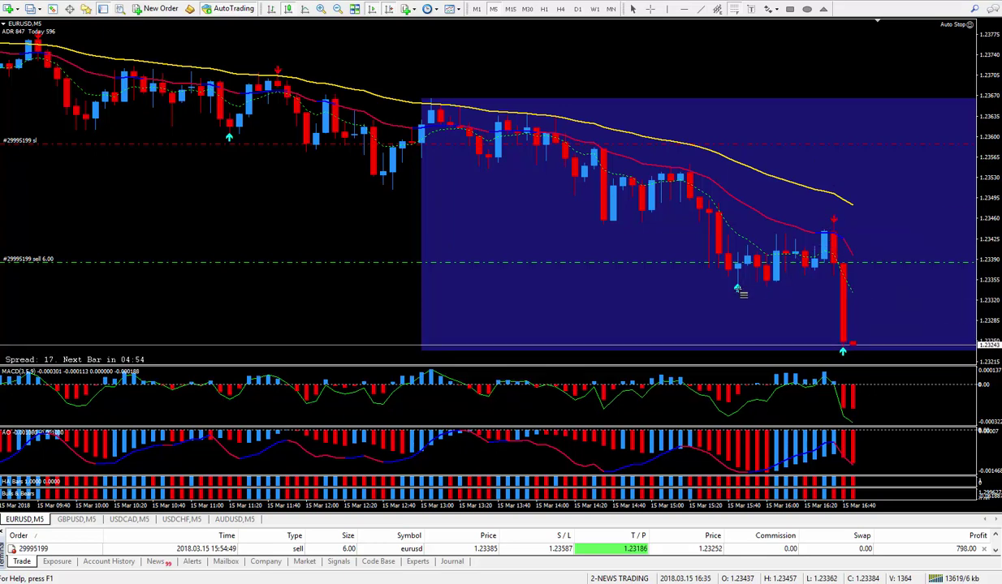
click(737, 289)
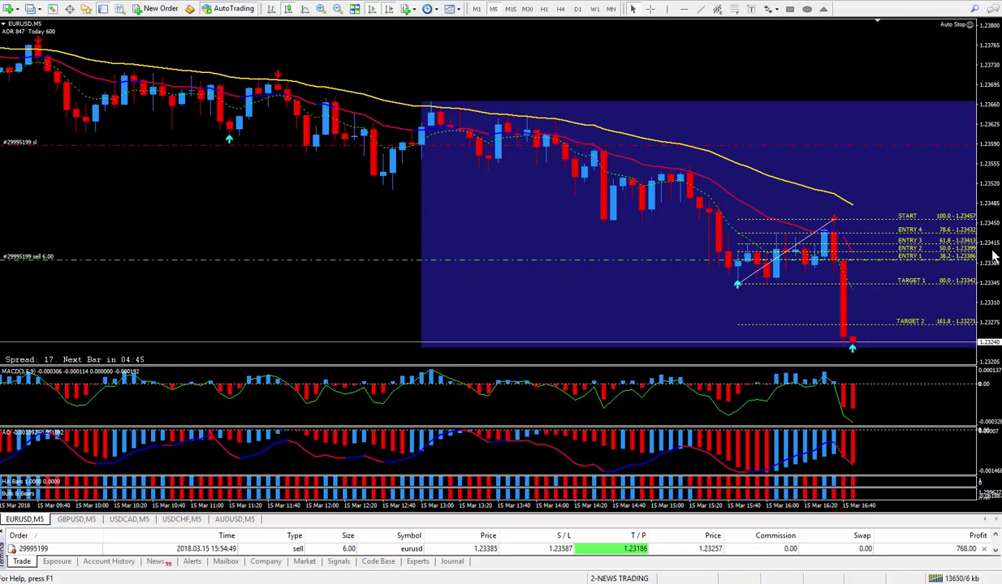
drag(980, 282, 993, 328)
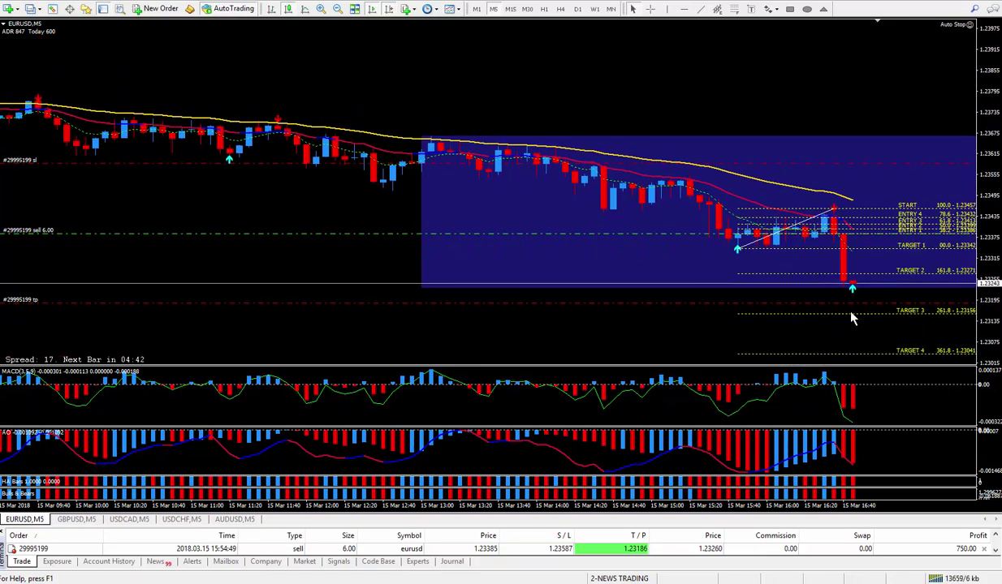
Move the open EURUSD sell order's take profit to 1.23039, by the Target 4 level, and apply the modification
mouse_move(756, 308)
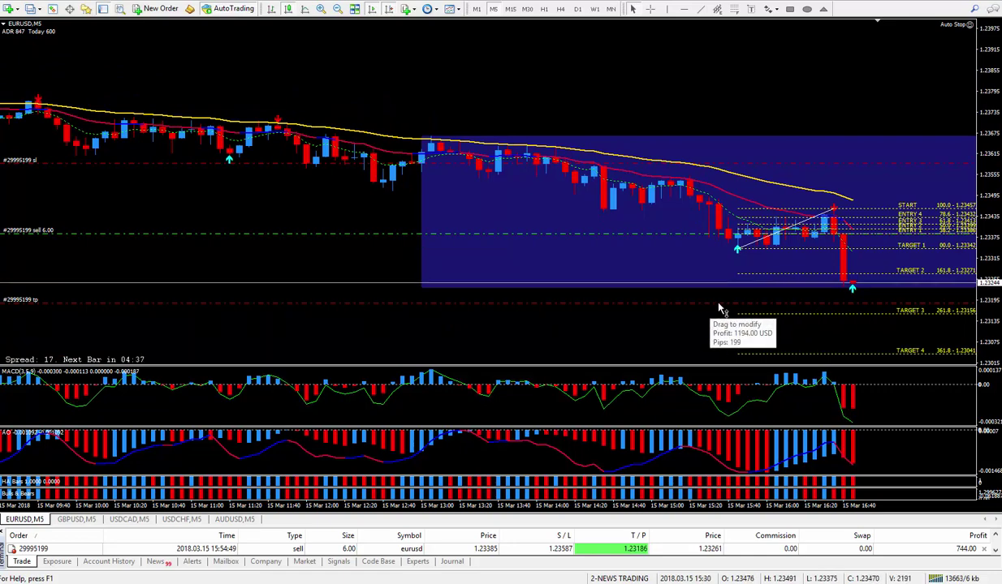
drag(720, 311, 718, 360)
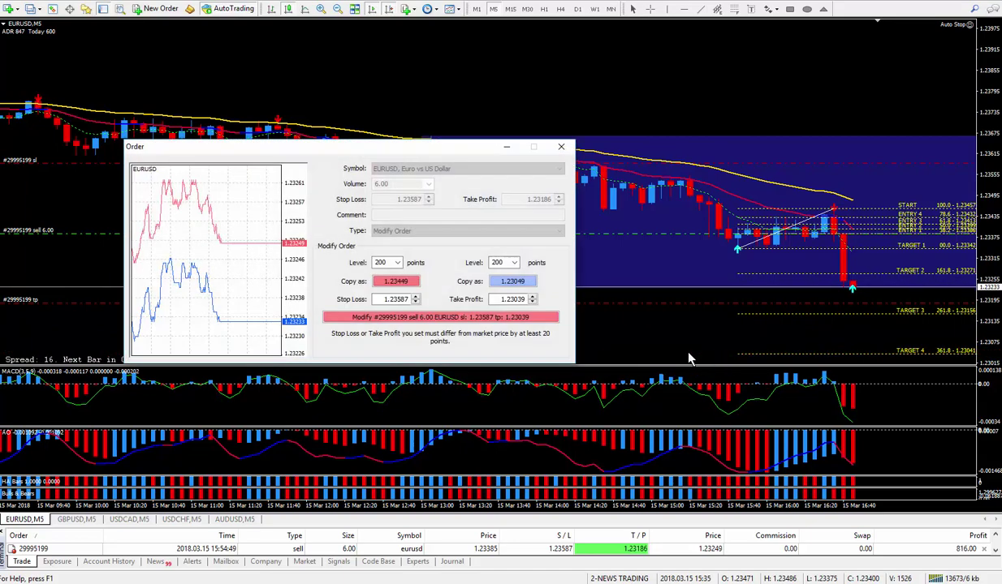
click(462, 318)
click(408, 322)
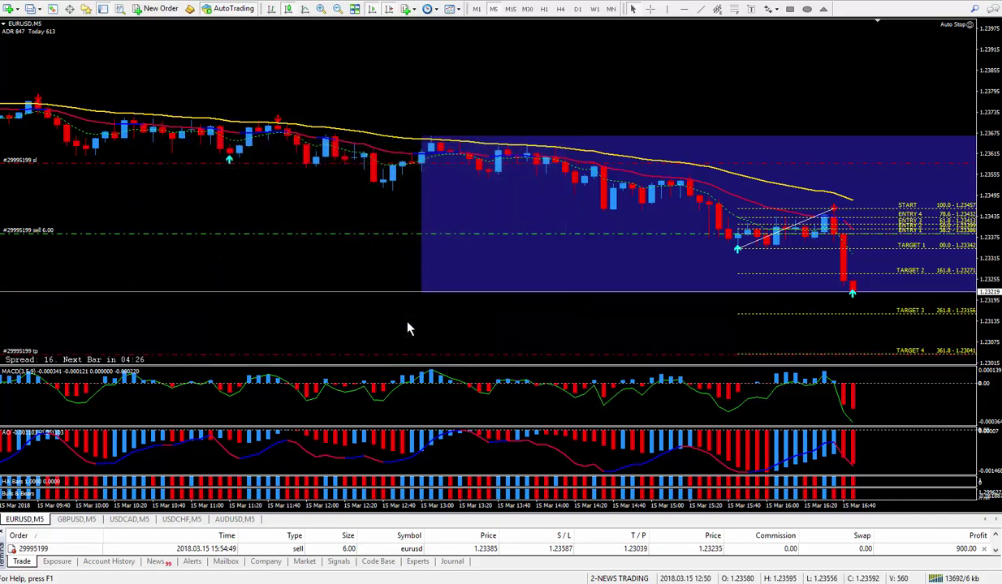
Measure the distance from the sell entry line to the latest candle's price with the crosshair
double_click(993, 213)
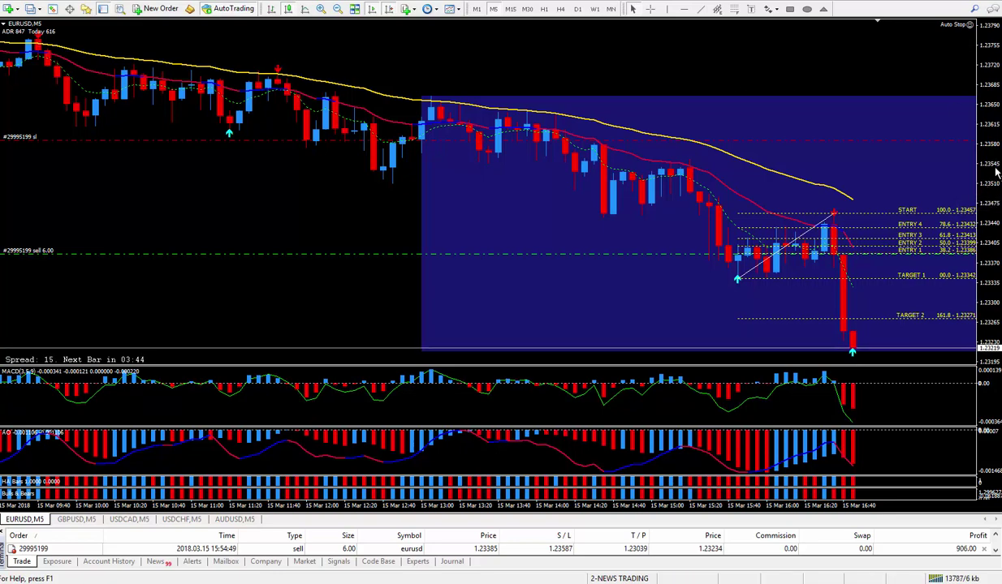
drag(993, 191, 989, 223)
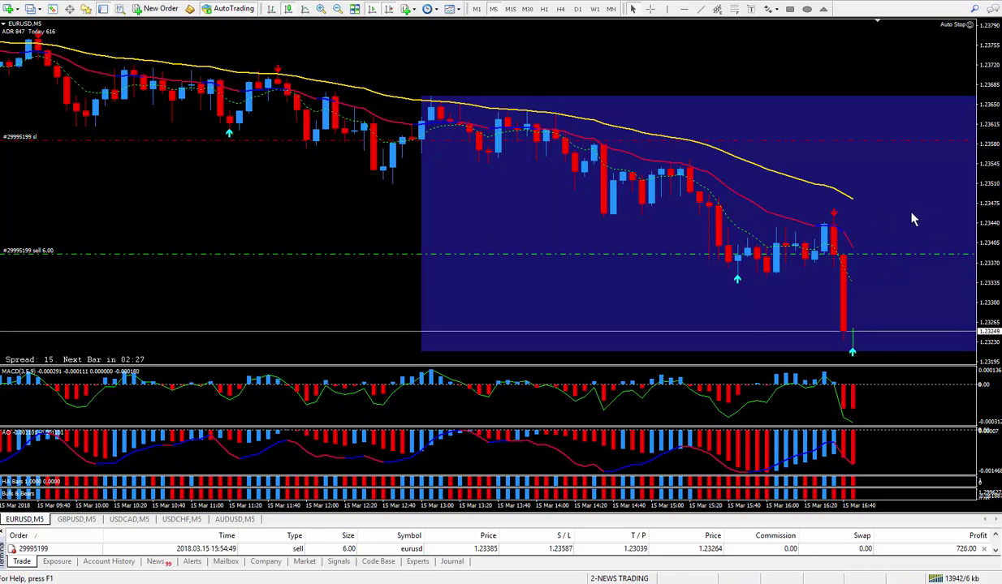
middle_click(864, 252)
drag(879, 255, 862, 333)
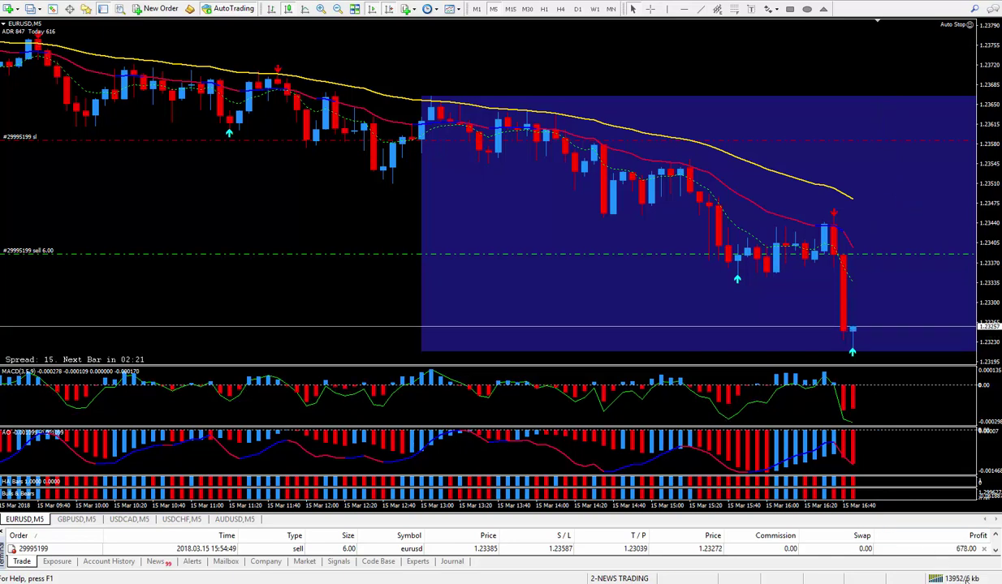
Close 3.00 lots of the 6.00-lot EURUSD sell order by market
click(985, 550)
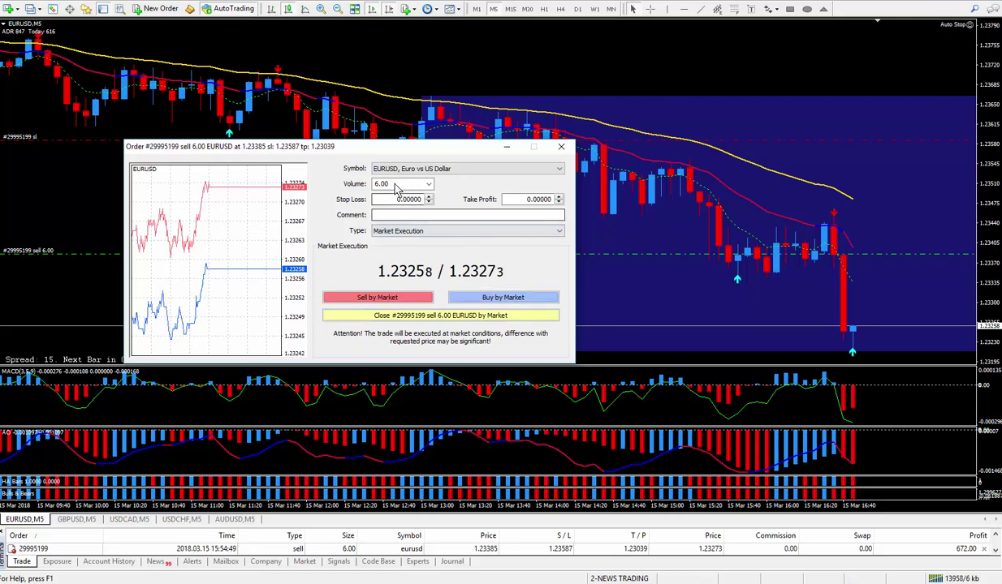
drag(399, 184, 345, 188)
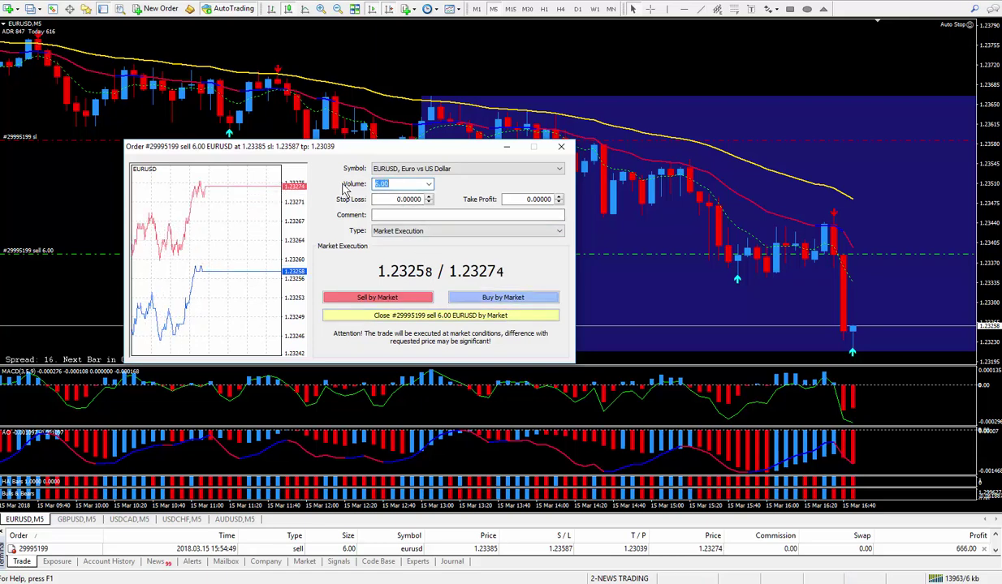
text(3)
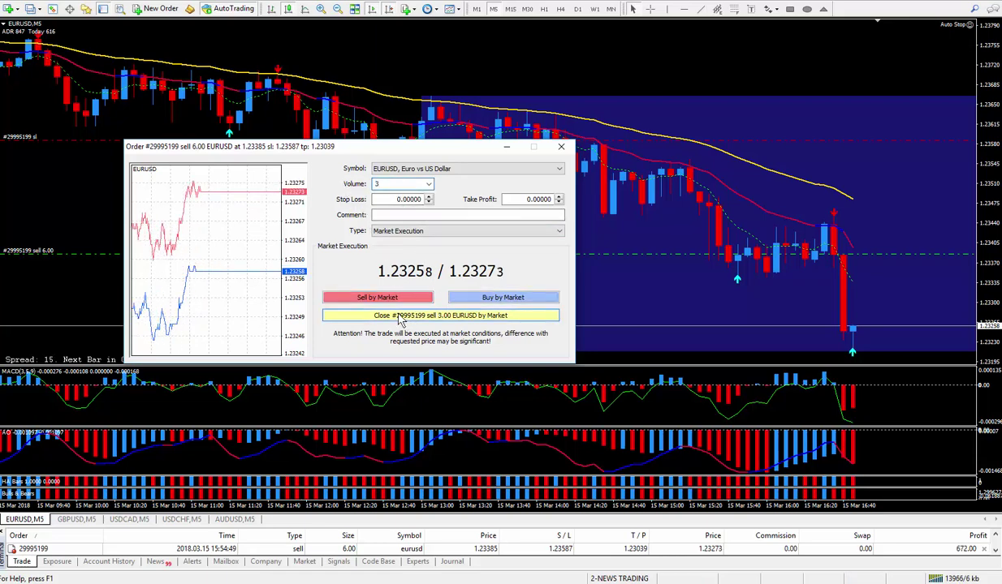
click(399, 320)
click(399, 323)
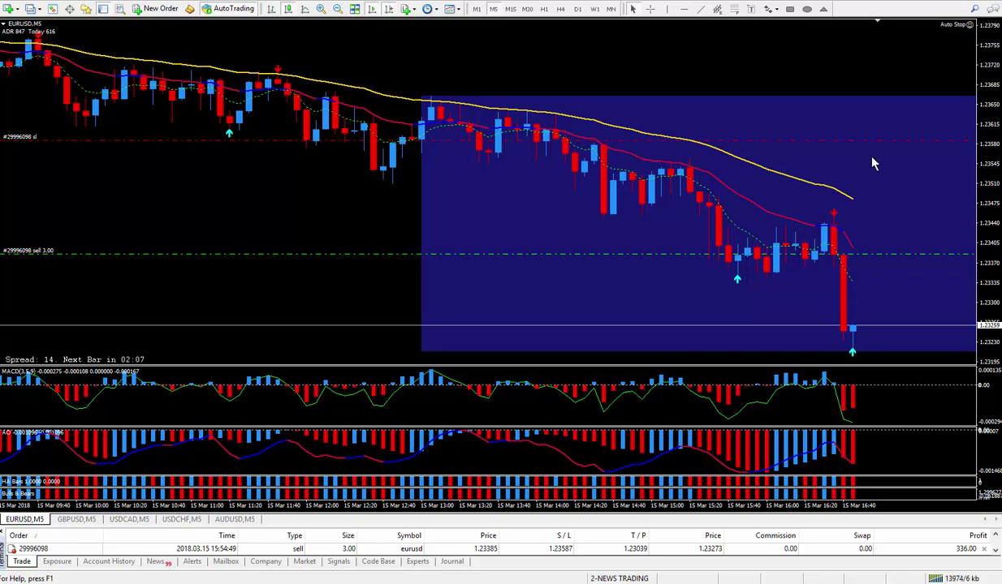
Move the remaining sell order's stop loss to 1.23381, just below the entry line, and apply the modification
drag(875, 143, 895, 262)
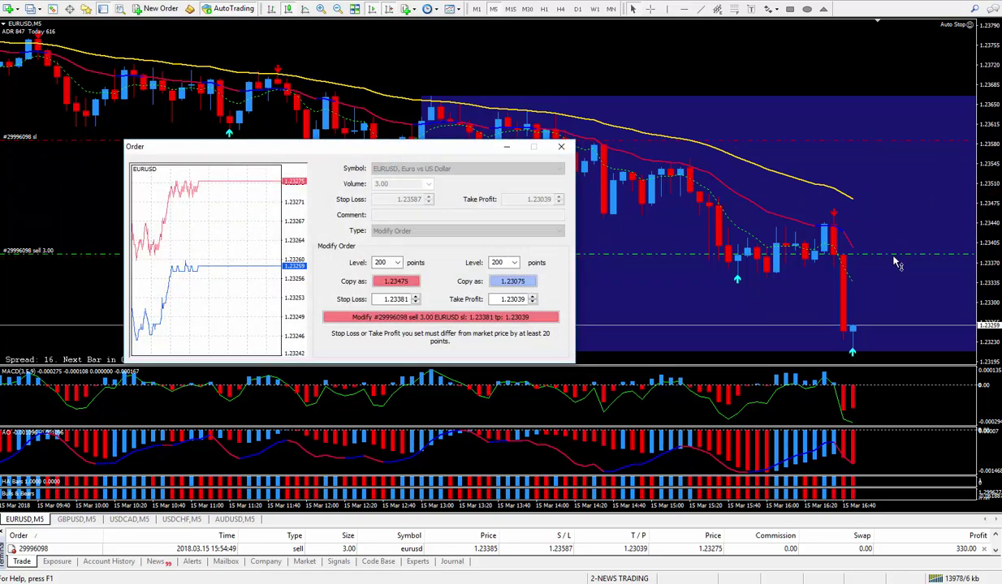
click(510, 318)
click(441, 320)
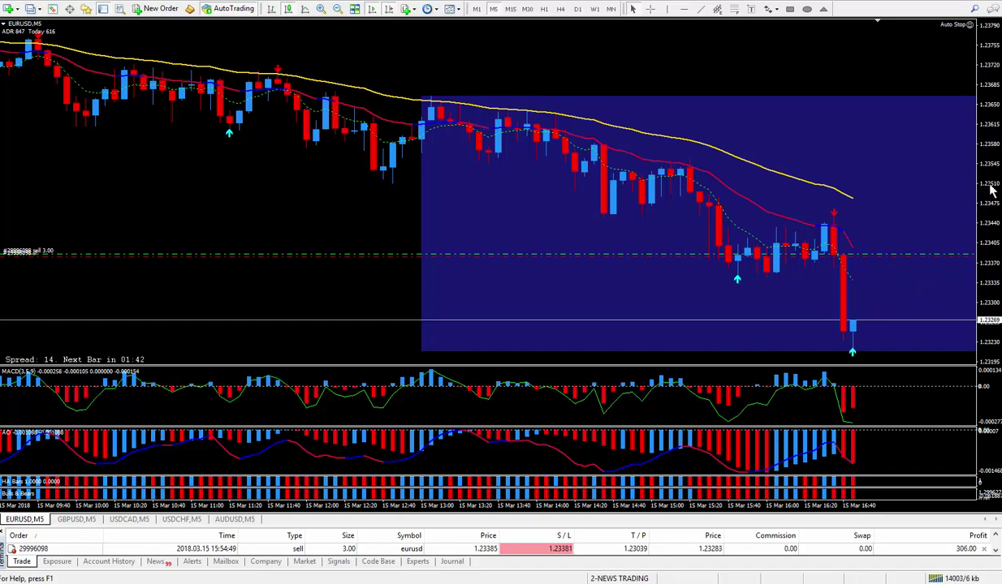
Draw a Fibonacci retracement from the 1.23457 swing high to the 1.23342 swing low on the M5 chart, and delete it
drag(992, 189, 996, 383)
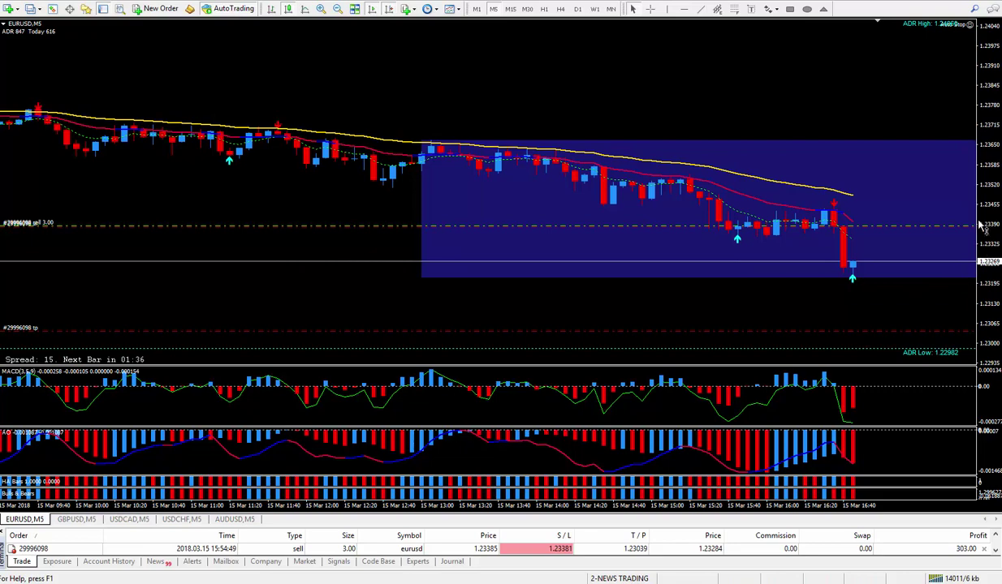
drag(992, 199, 995, 154)
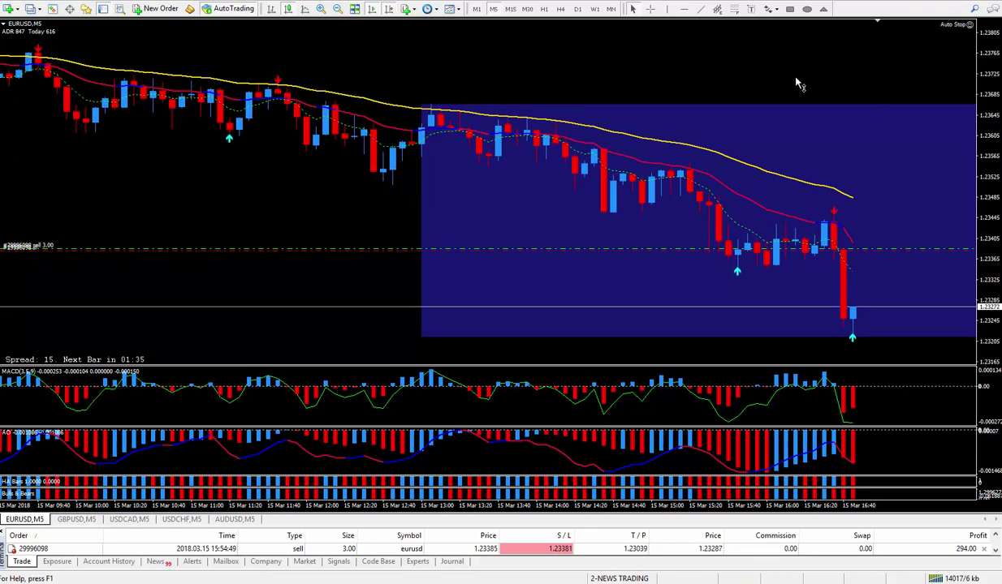
click(733, 9)
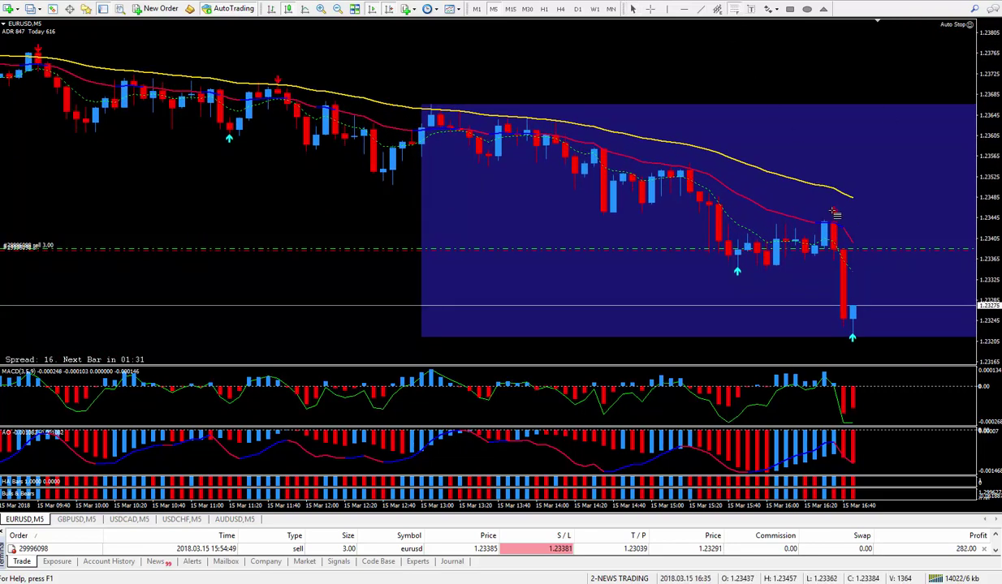
mouse_move(834, 212)
mouse_down()
mouse_move(751, 248)
mouse_move(736, 271)
mouse_up()
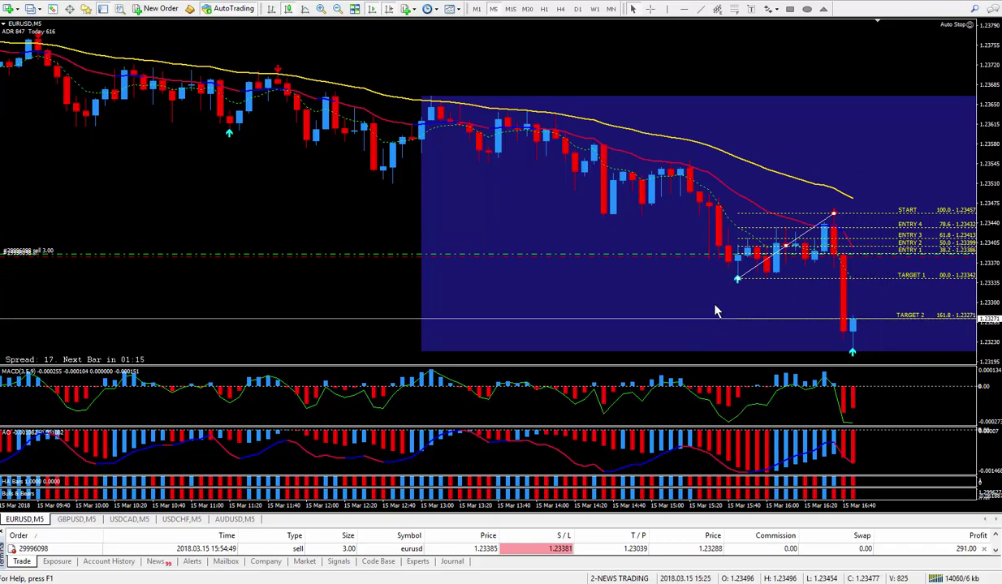
key(Delete)
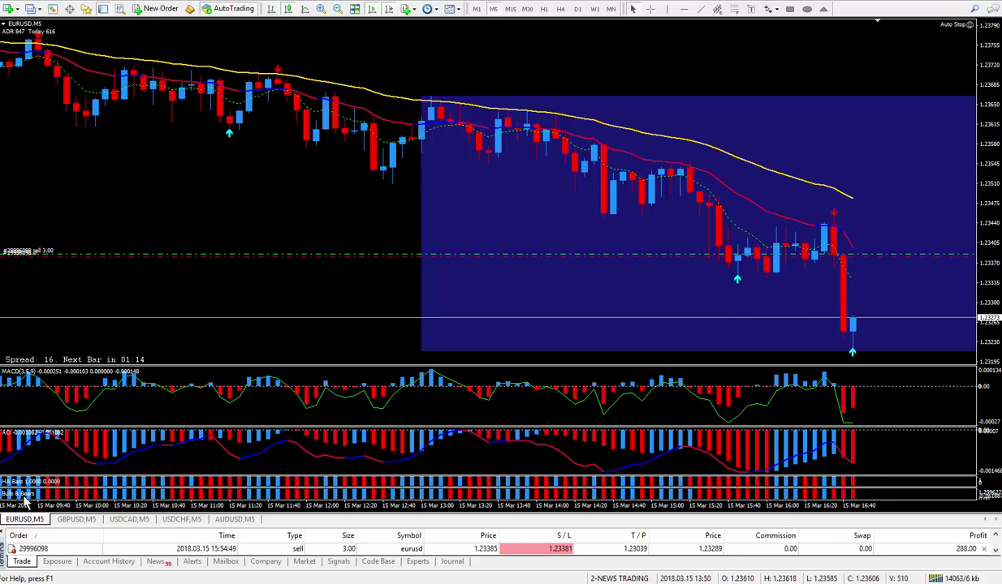